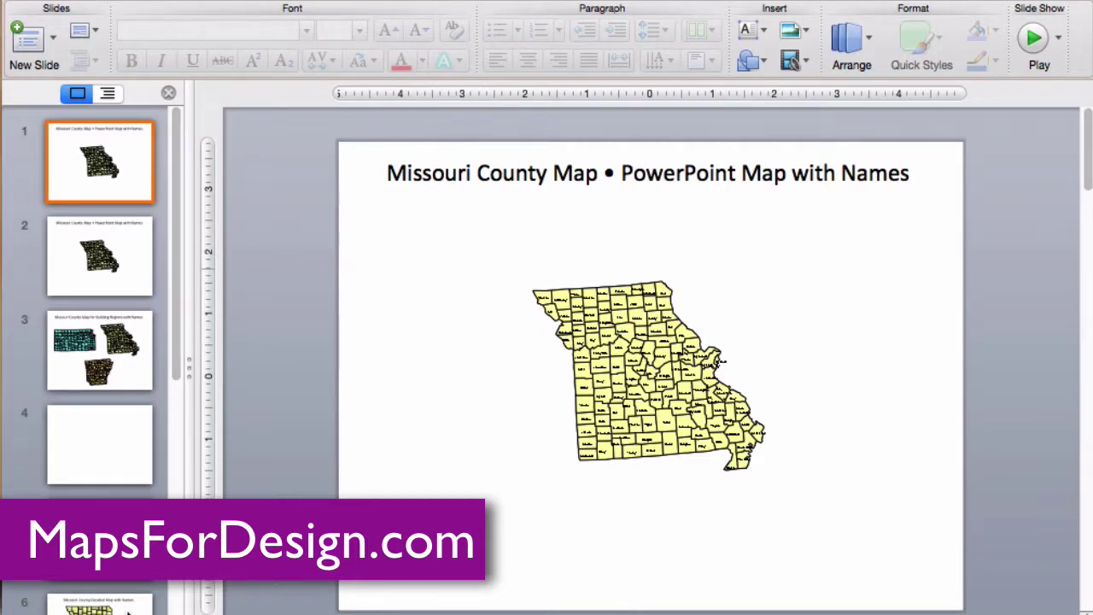
# Go to slide 6, 'Missouri County Detailed Map with Names'.
pyautogui.click(128, 610)
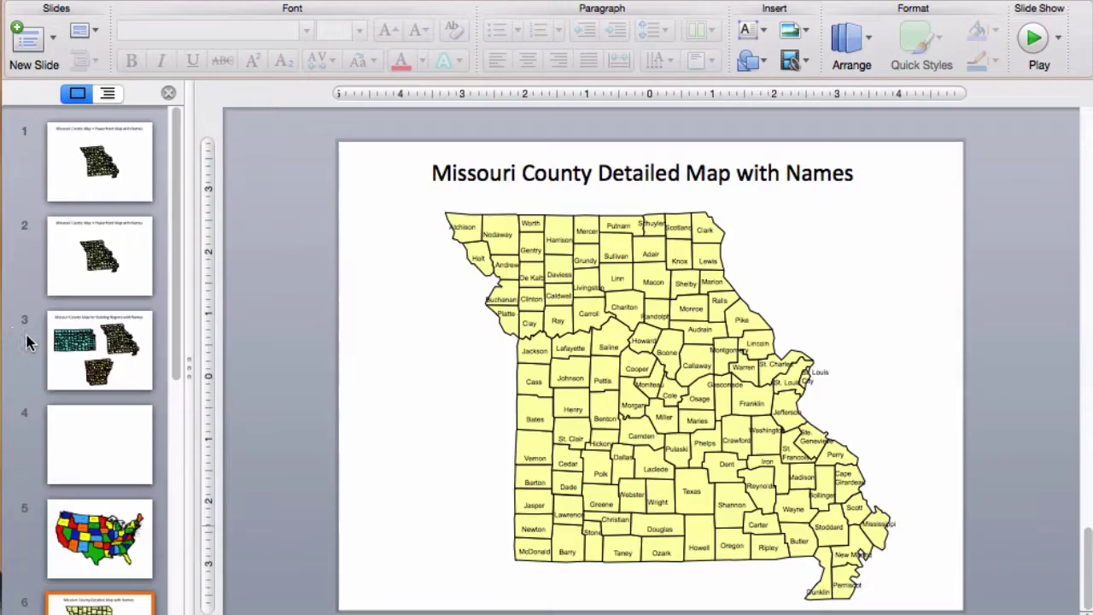
# On slide 3, fit Kansas against Missouri's western border and Arkansas beneath its southern edge.
pyautogui.click(139, 378)
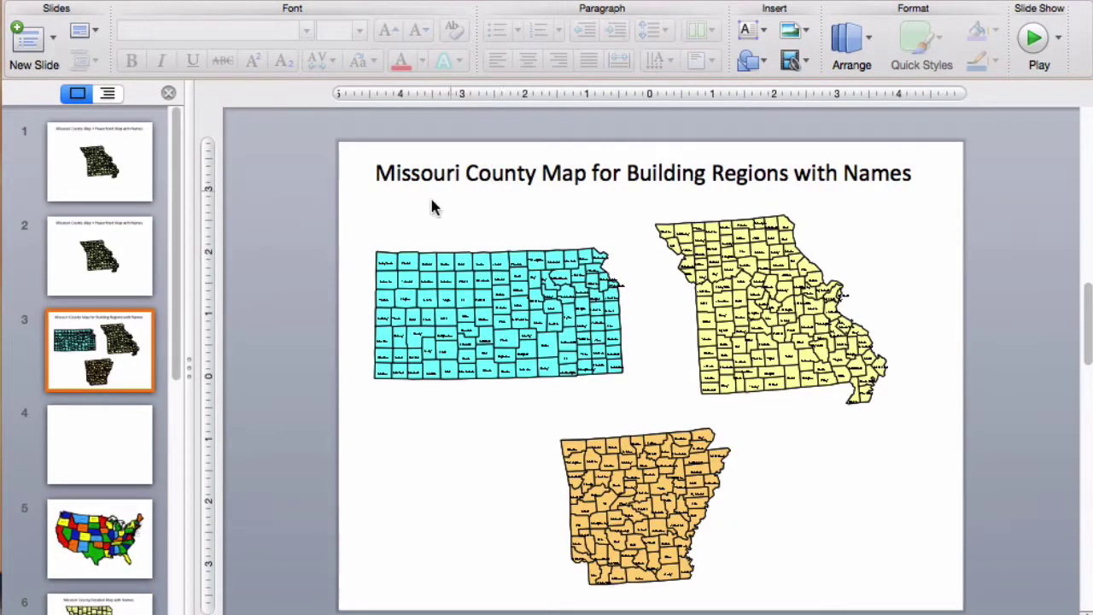
pyautogui.moveTo(359, 225); pyautogui.dragTo(632, 395)
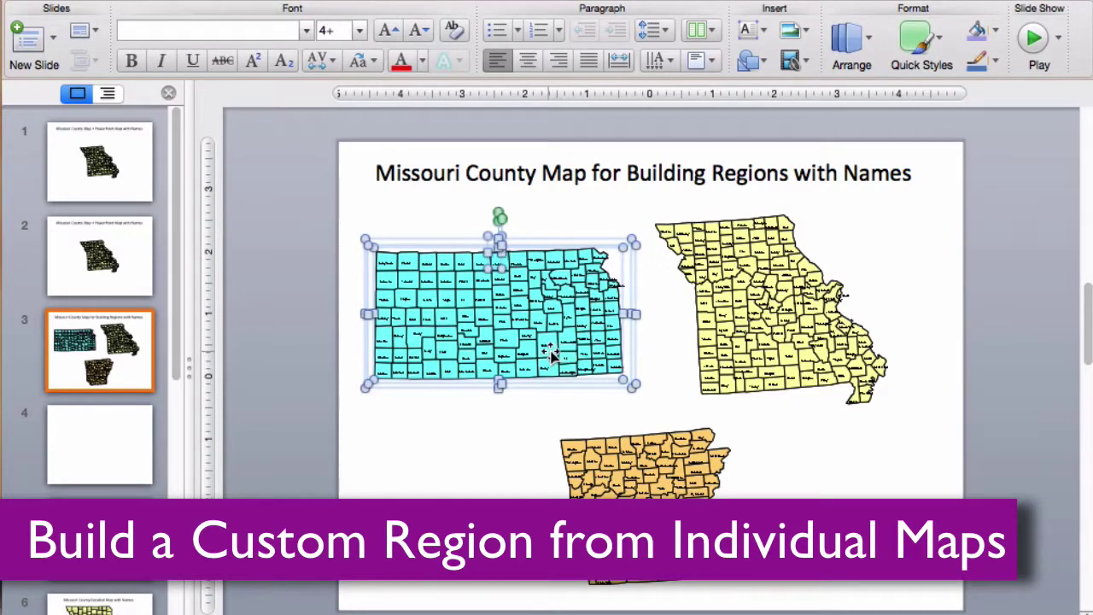
pyautogui.moveTo(555, 351); pyautogui.dragTo(625, 352)
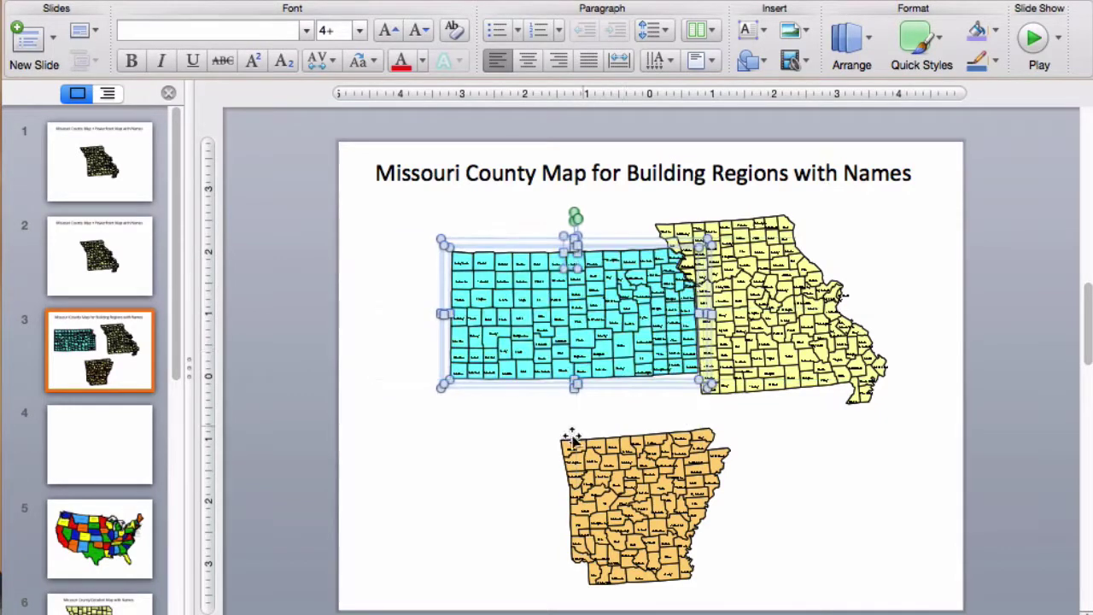
pyautogui.moveTo(544, 421); pyautogui.dragTo(736, 604)
pyautogui.moveTo(666, 523); pyautogui.dragTo(803, 479)
pyautogui.click(590, 473)
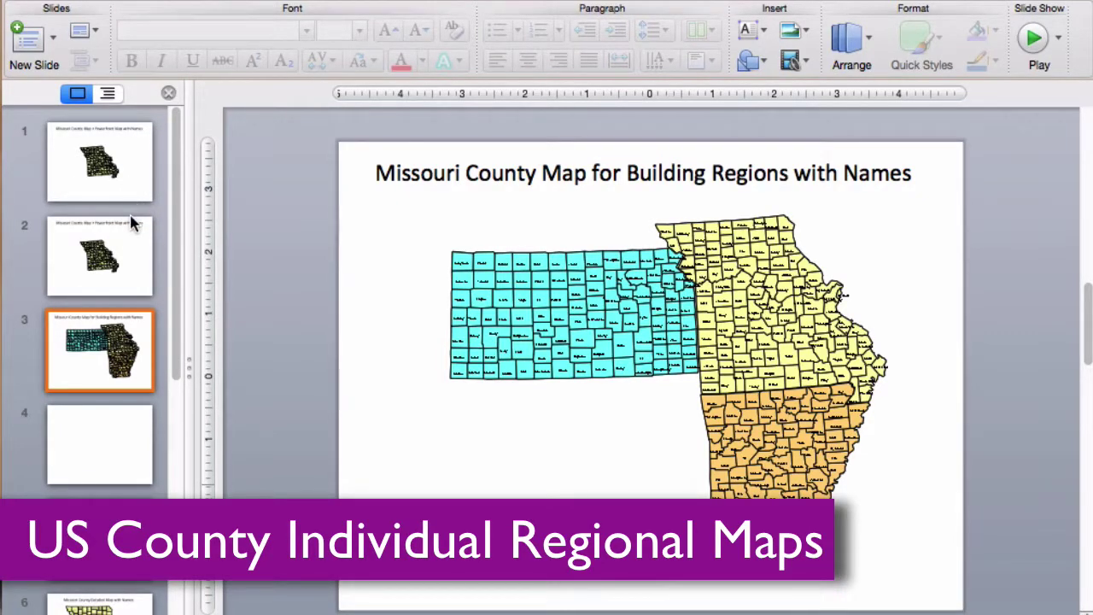
# Show slide 2's plain yellow Missouri county map and zoom in on it.
pyautogui.click(131, 243)
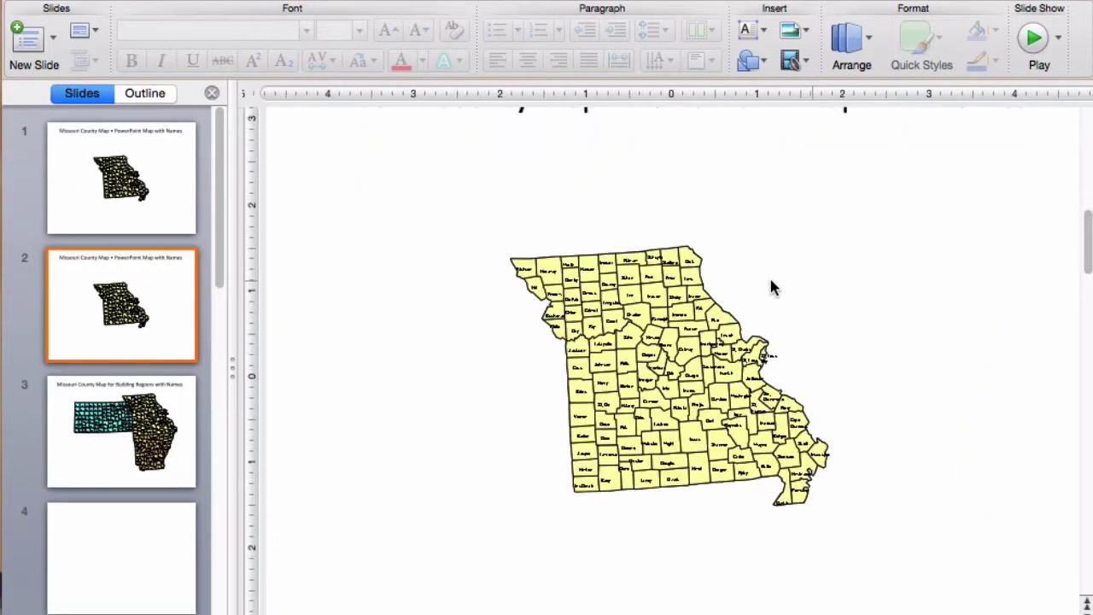
pyautogui.scroll(2, 769, 286)
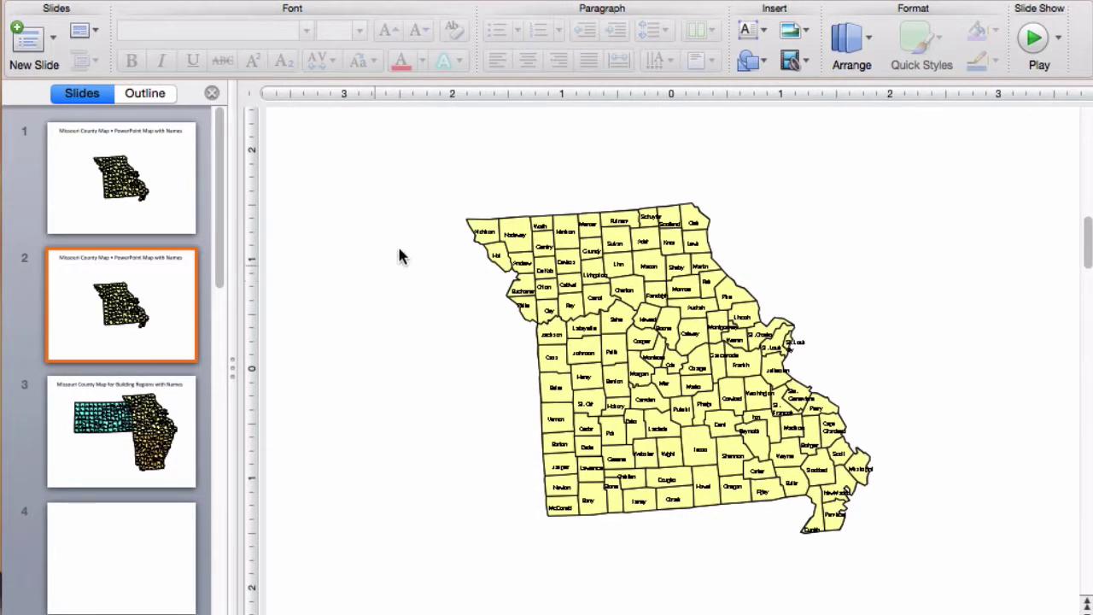
# Fill Atchison, Nodaway, Worth, Andrew and Gentry counties light green.
pyautogui.click(489, 224)
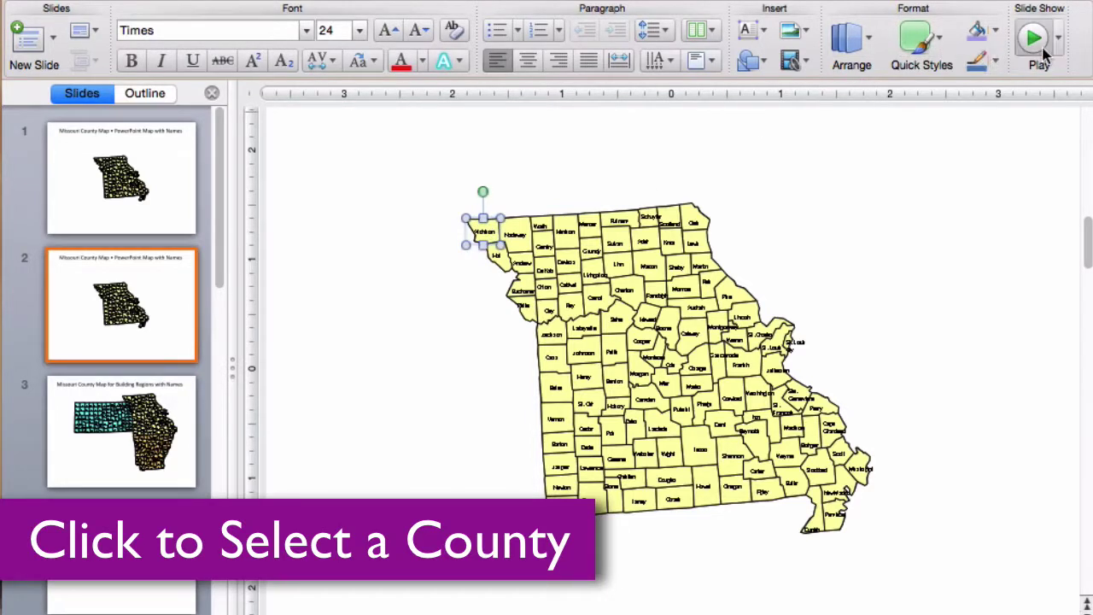
pyautogui.click(995, 31)
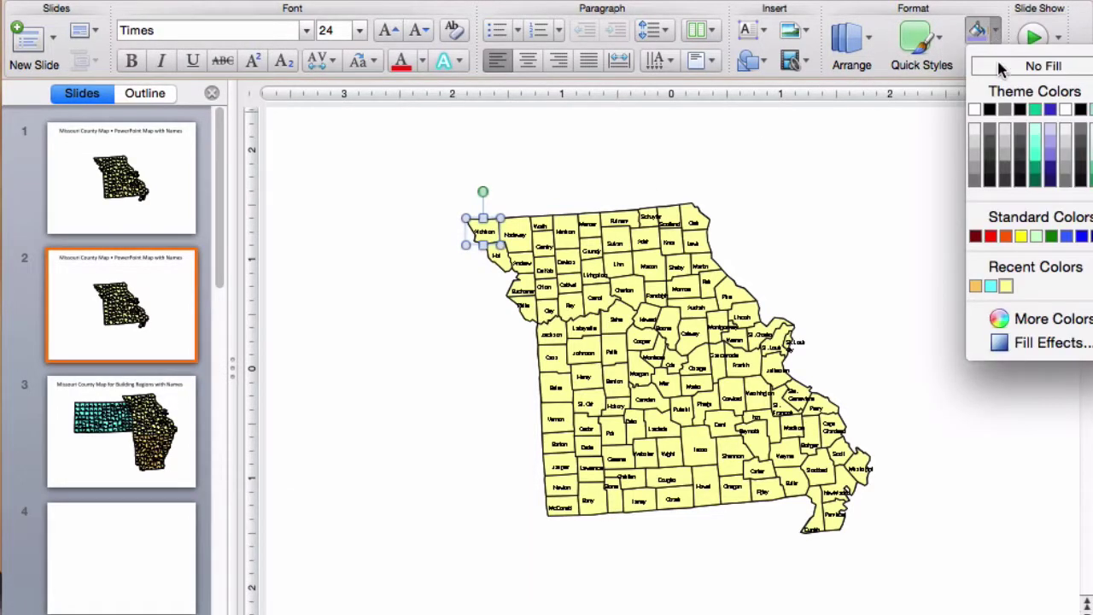
pyautogui.click(1037, 232)
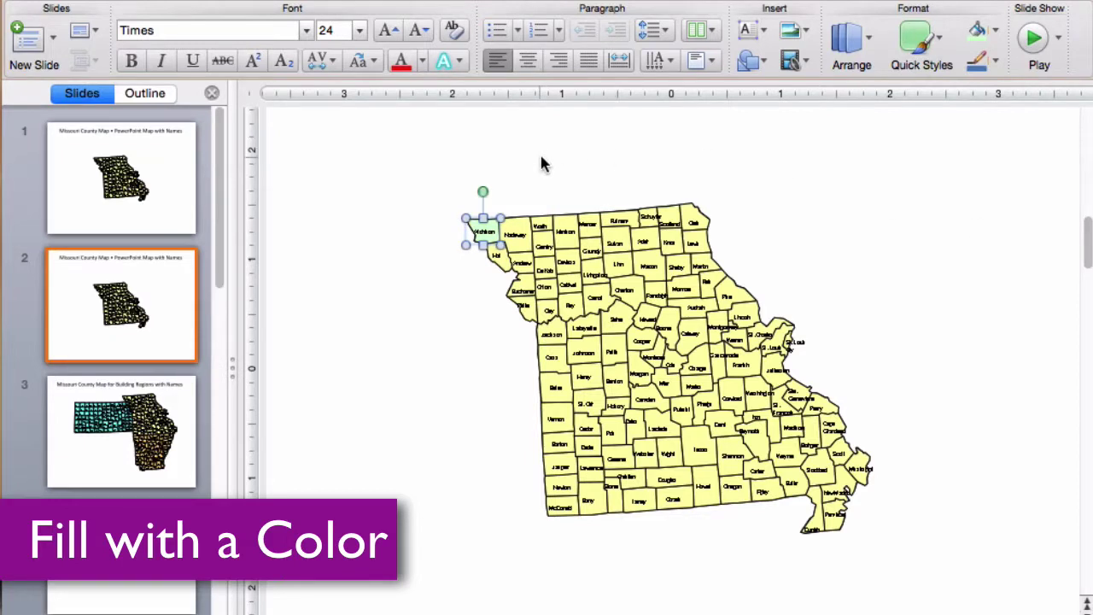
pyautogui.keyDown('shift'); pyautogui.click(524, 227); pyautogui.keyUp('shift')
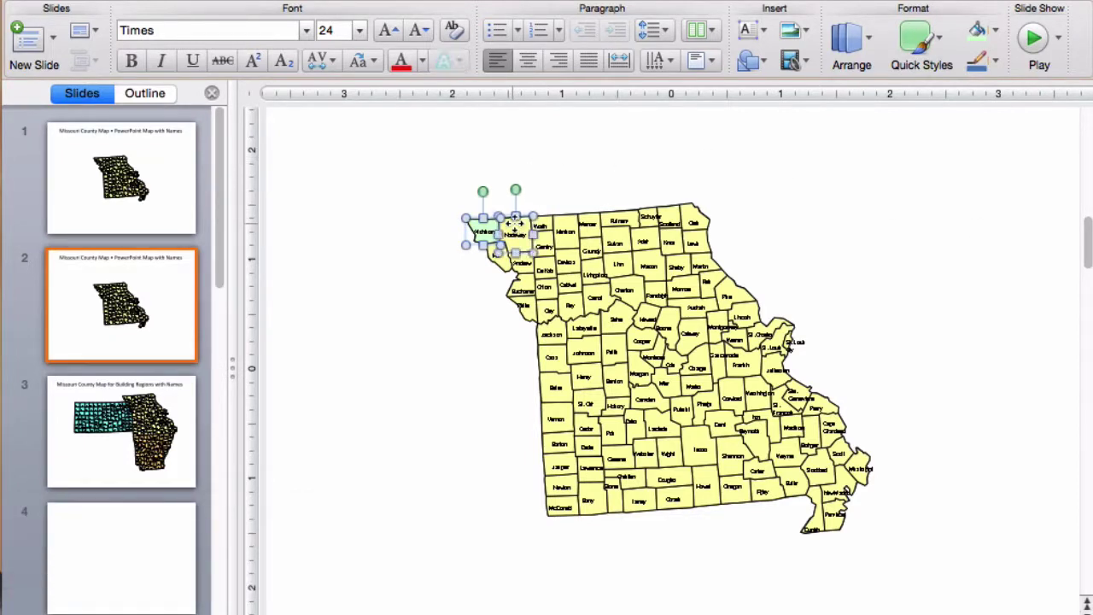
pyautogui.keyDown('shift'); pyautogui.click(541, 223); pyautogui.keyUp('shift')
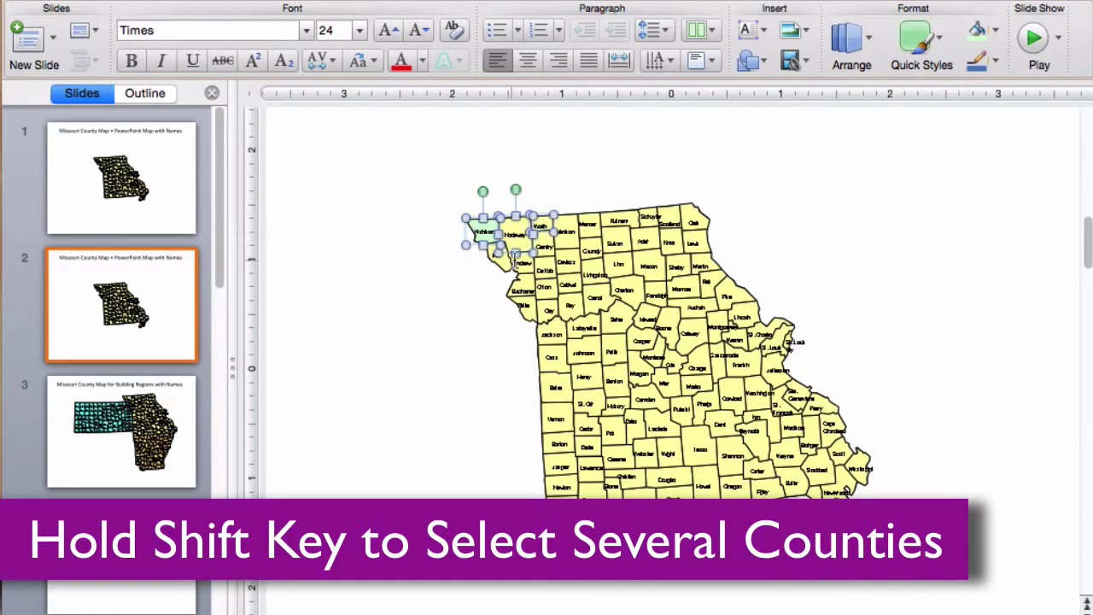
pyautogui.keyDown('shift'); pyautogui.click(504, 260); pyautogui.keyUp('shift')
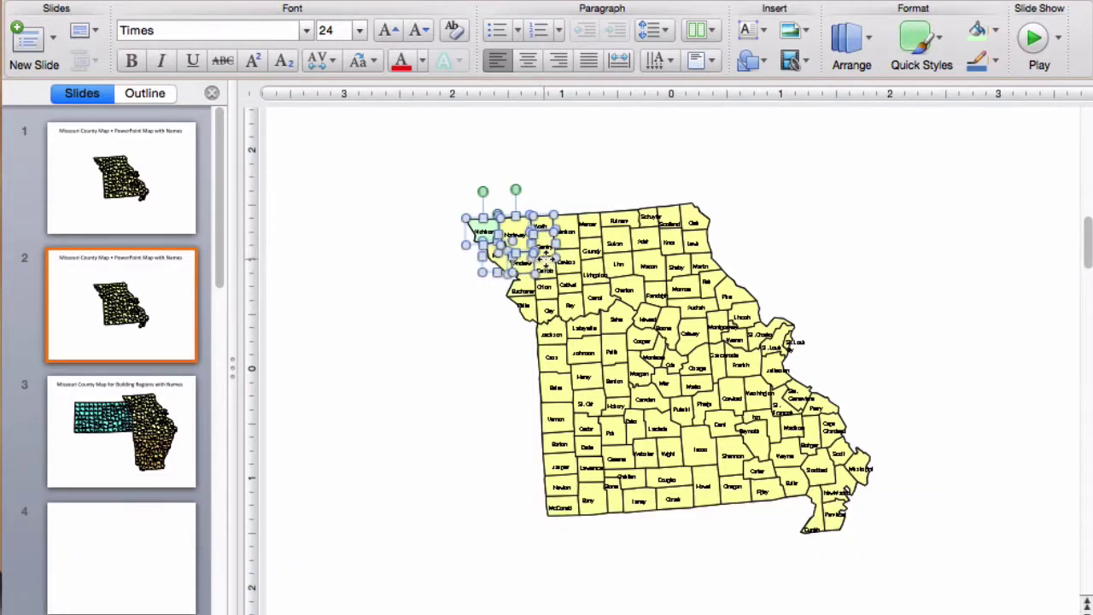
pyautogui.keyDown('shift'); pyautogui.click(545, 249); pyautogui.keyUp('shift')
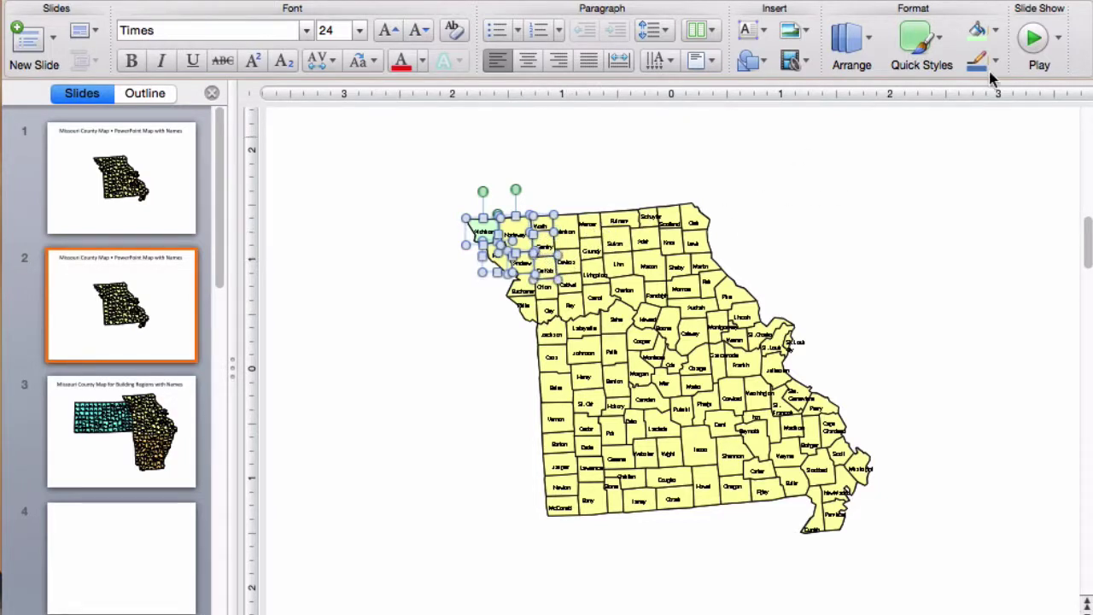
pyautogui.click(985, 33)
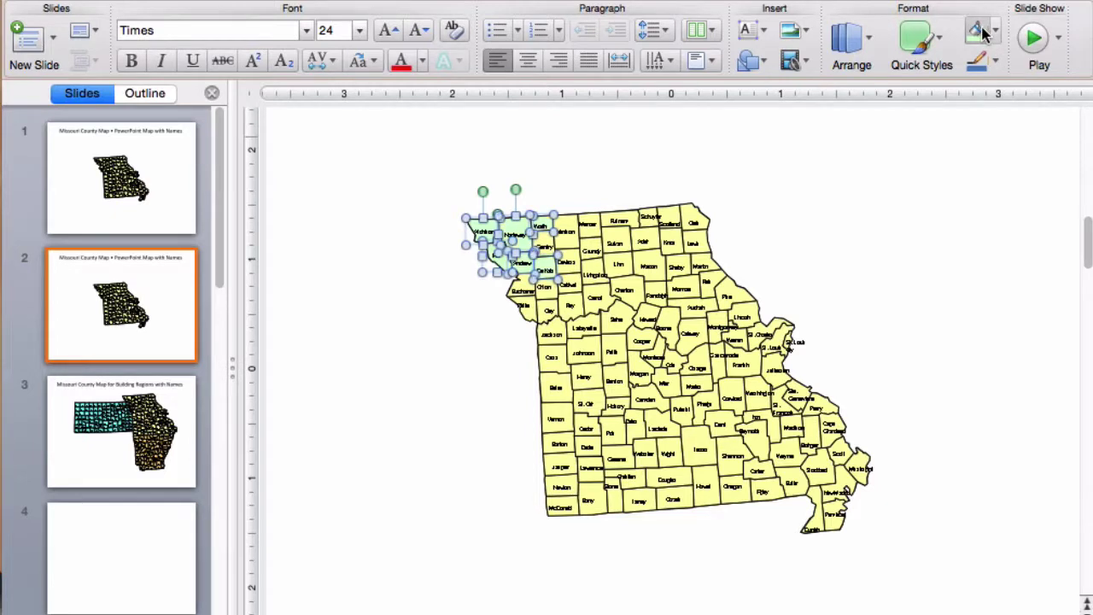
pyautogui.click(676, 155)
# Marquee-select the northwestern county block down to Cass and fill it light green.
pyautogui.click(544, 240)
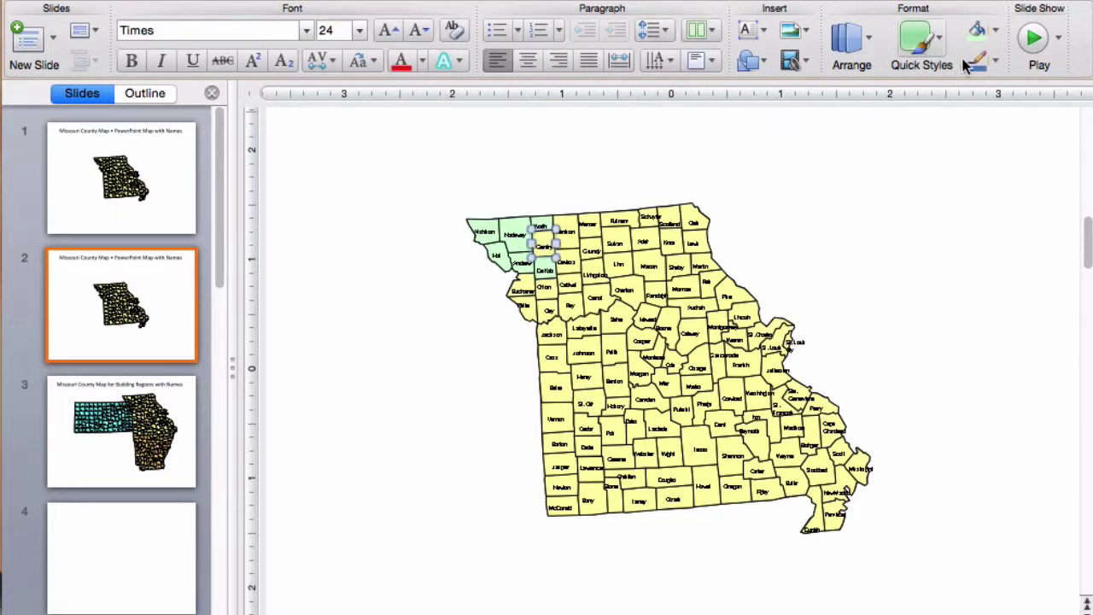
pyautogui.moveTo(446, 255); pyautogui.dragTo(640, 381)
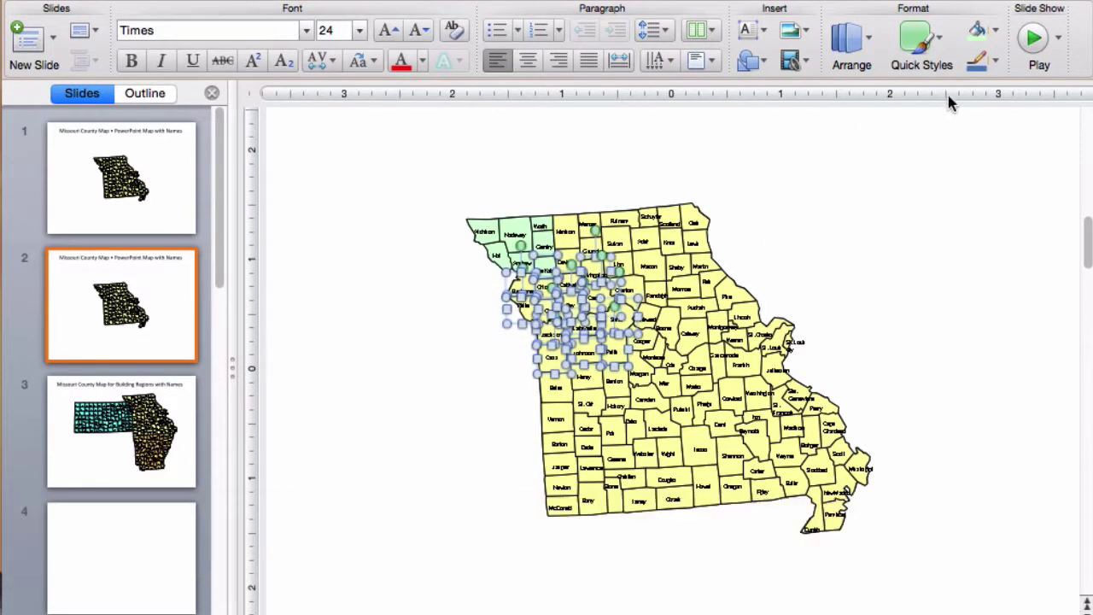
pyautogui.click(977, 36)
pyautogui.click(888, 259)
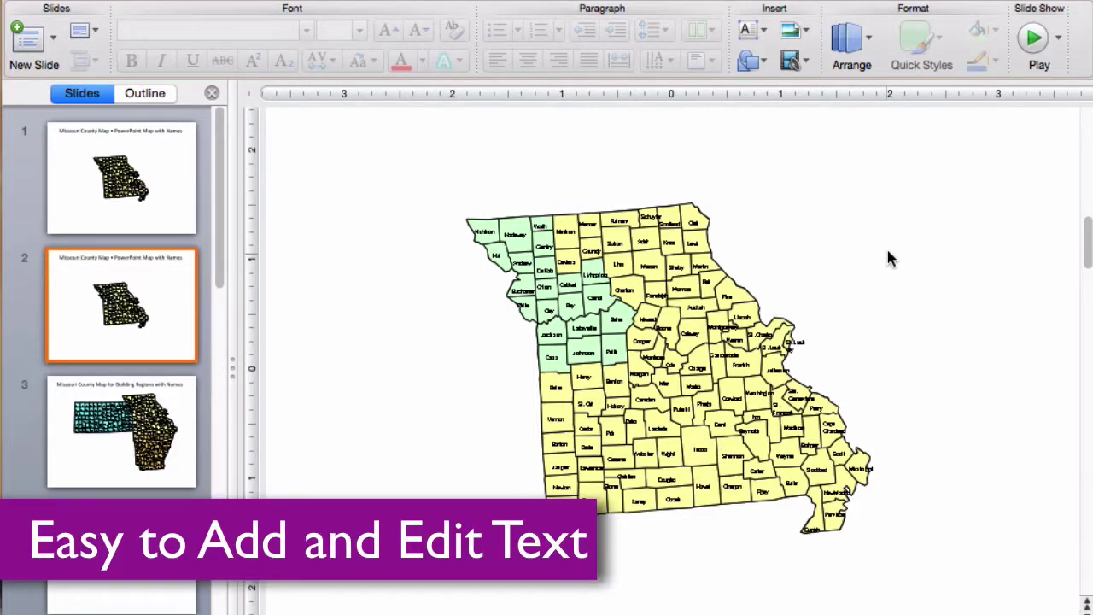
# Insert a text box reading 'New Text' to the left of the map.
pyautogui.click(751, 31)
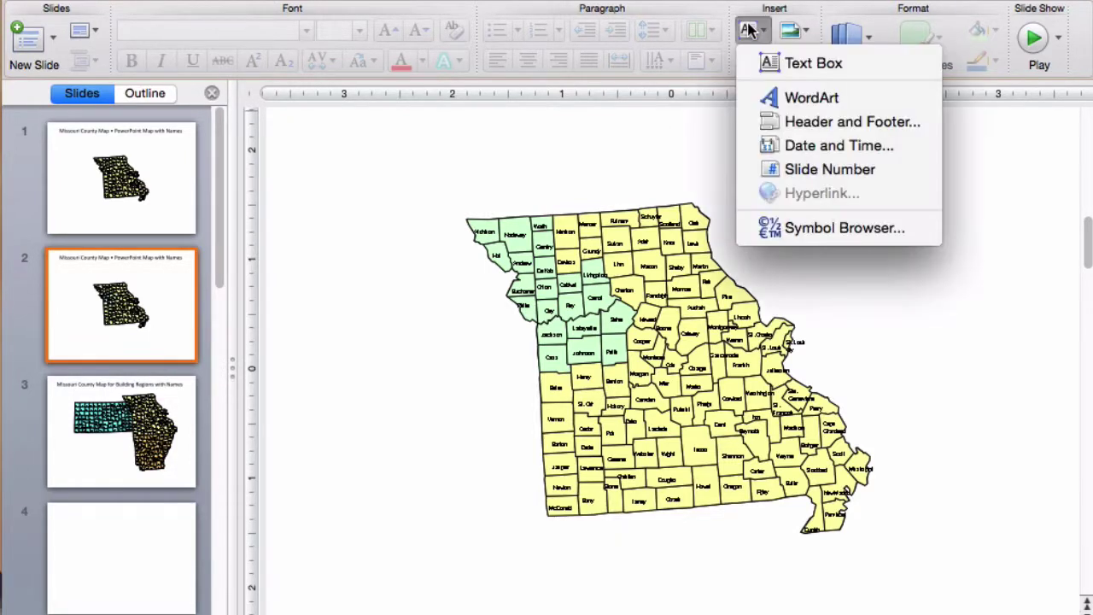
pyautogui.click(789, 67)
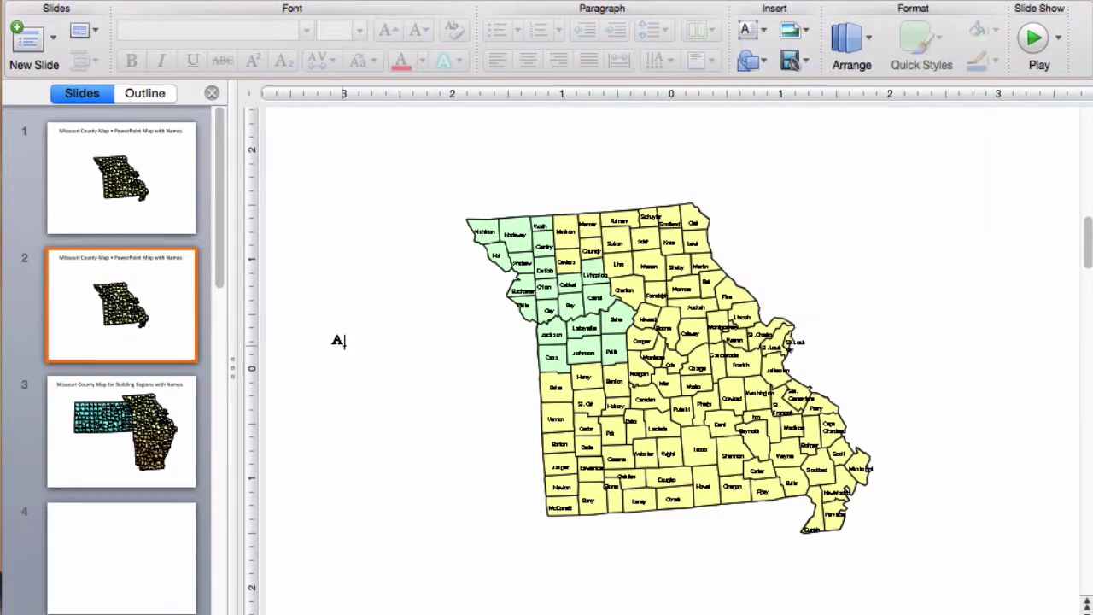
pyautogui.click(343, 346)
pyautogui.write('New Text')
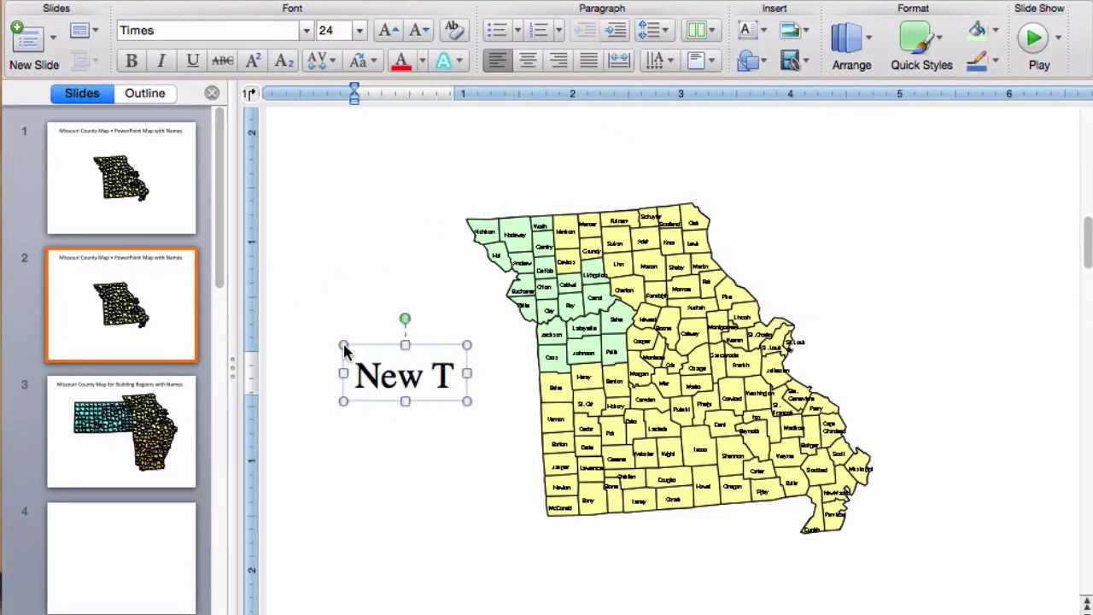
# Set the 'New Text' label to 14 pt and move it to the map's northeast corner.
pyautogui.tripleClick(357, 369)
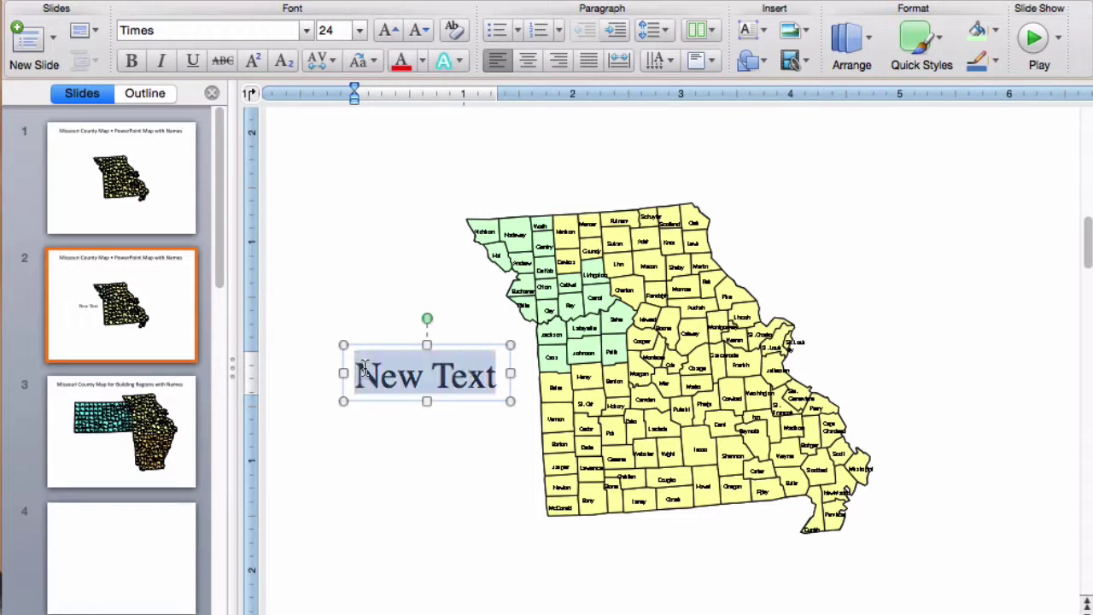
pyautogui.click(358, 30)
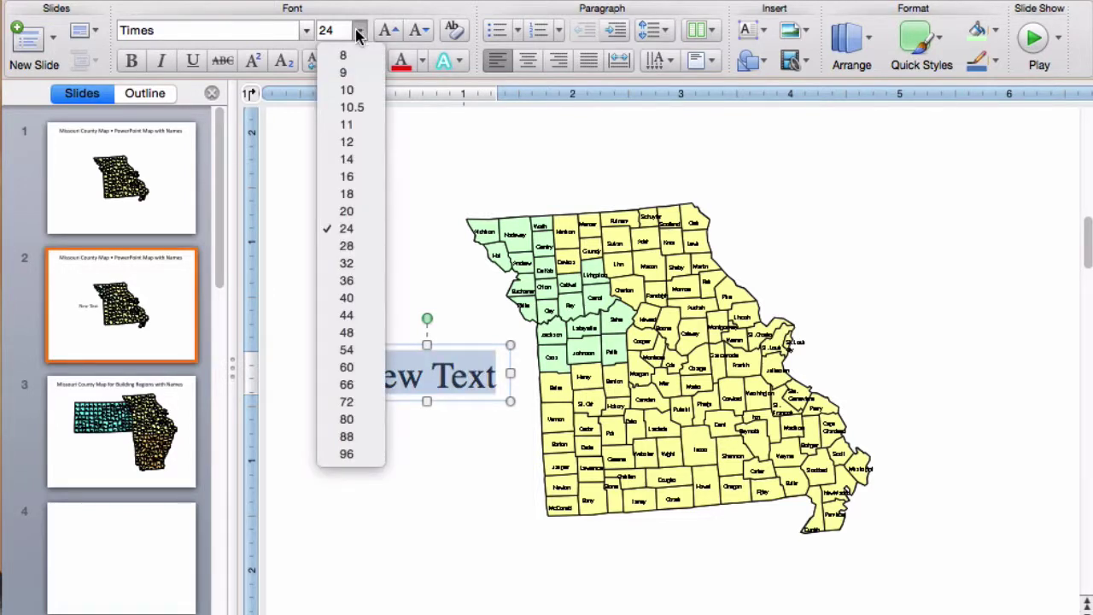
pyautogui.click(347, 159)
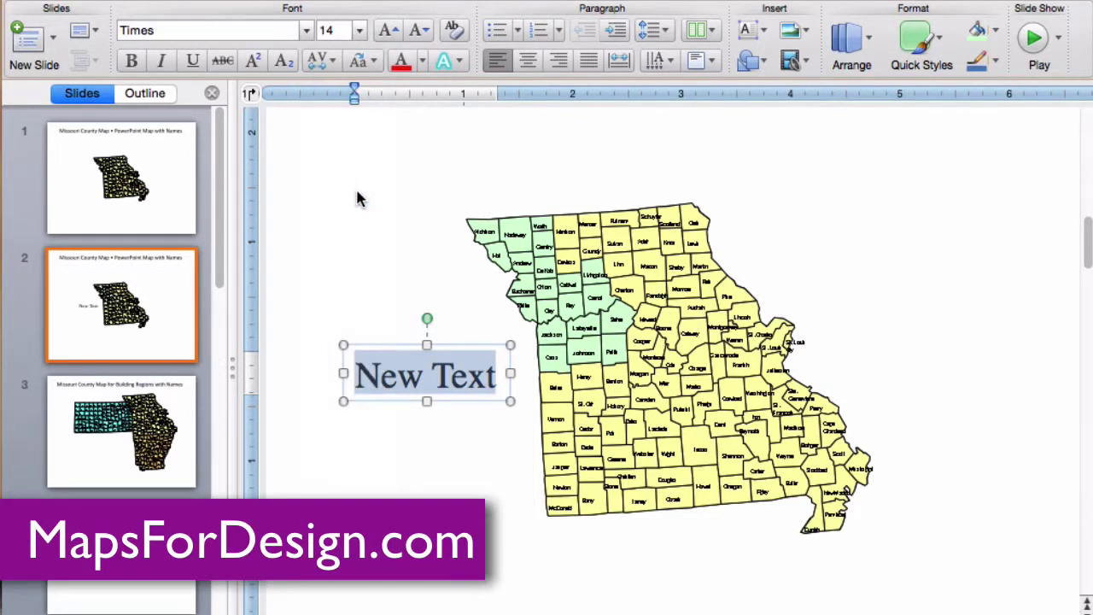
pyautogui.click(367, 239)
pyautogui.click(381, 369)
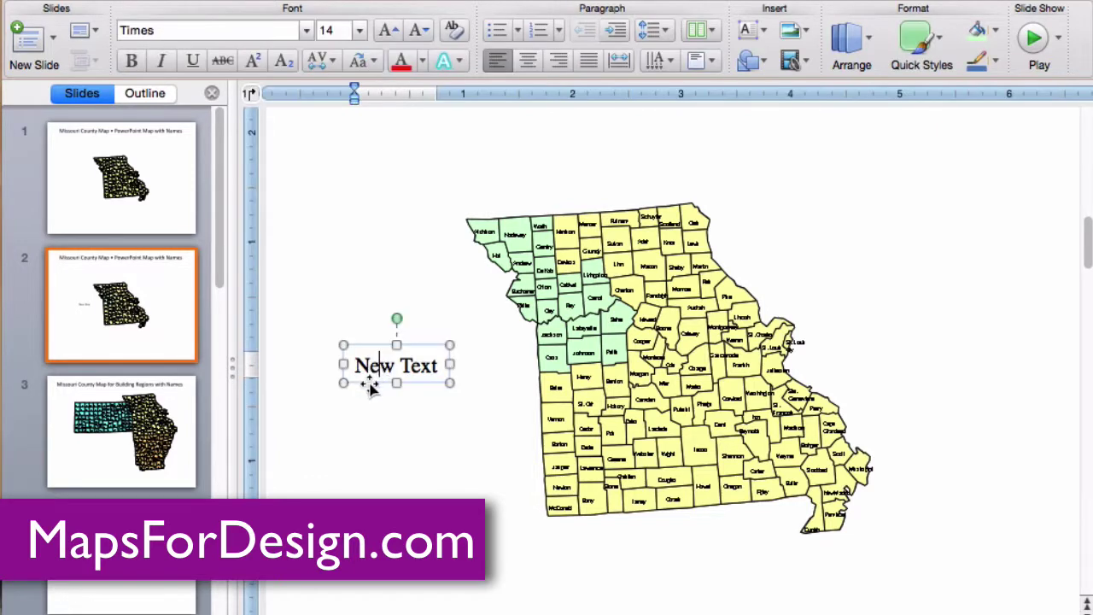
pyautogui.moveTo(383, 360); pyautogui.dragTo(747, 245)
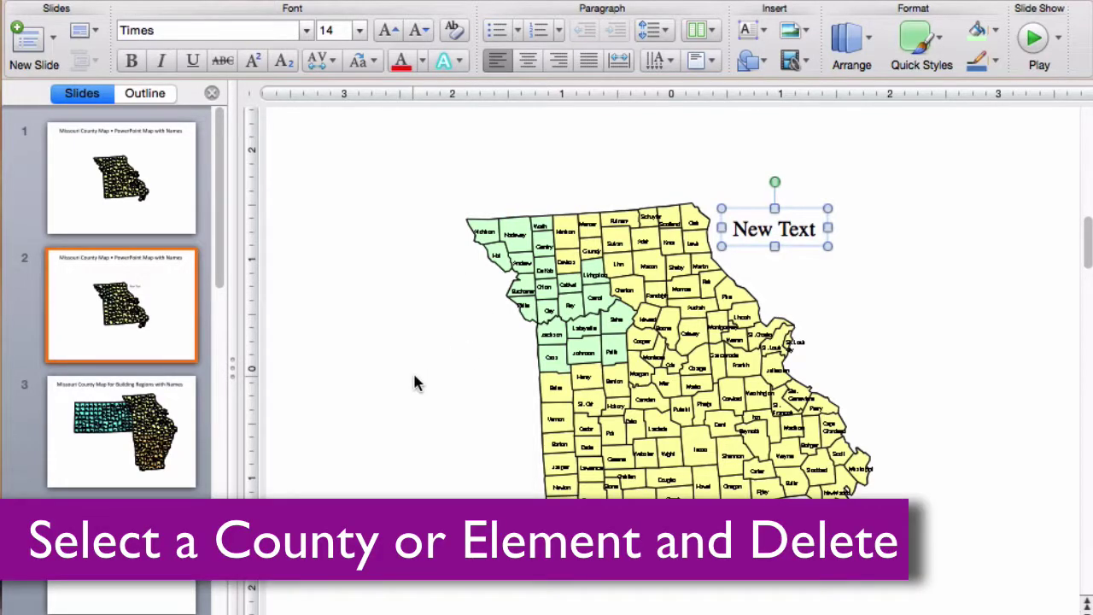
# Delete Atchison County's shape, then marquee-select the block of southwestern counties.
pyautogui.click(479, 218)
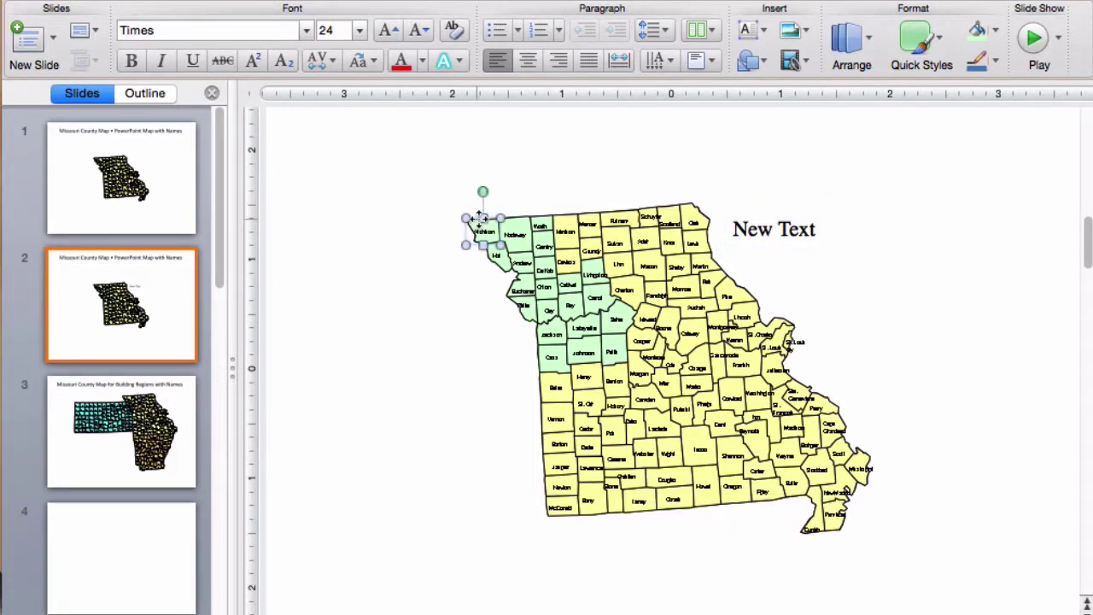
pyautogui.press('Delete')
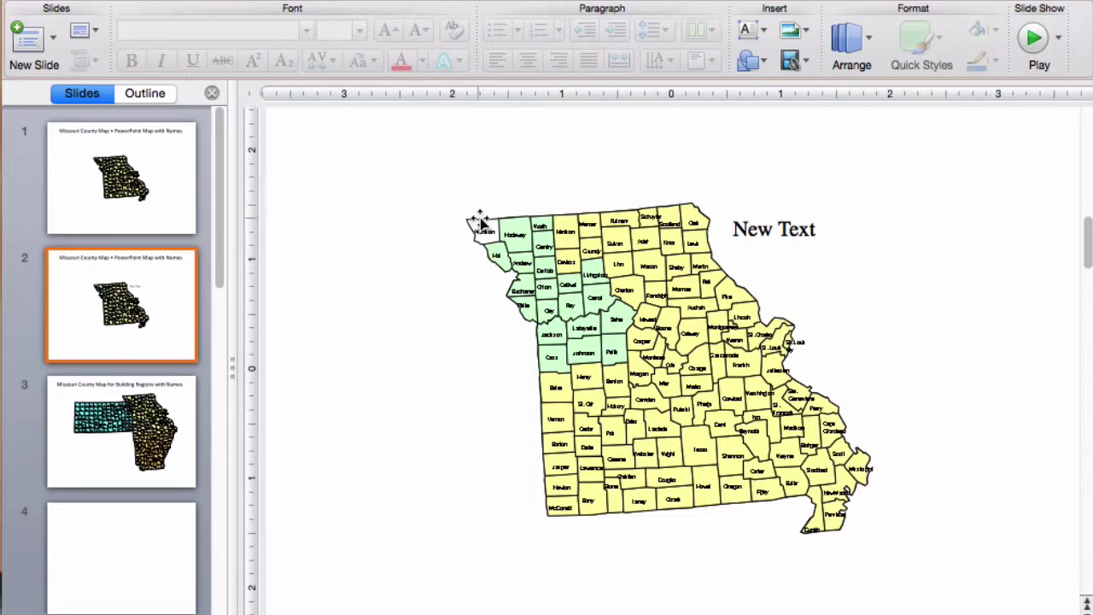
pyautogui.click(480, 224)
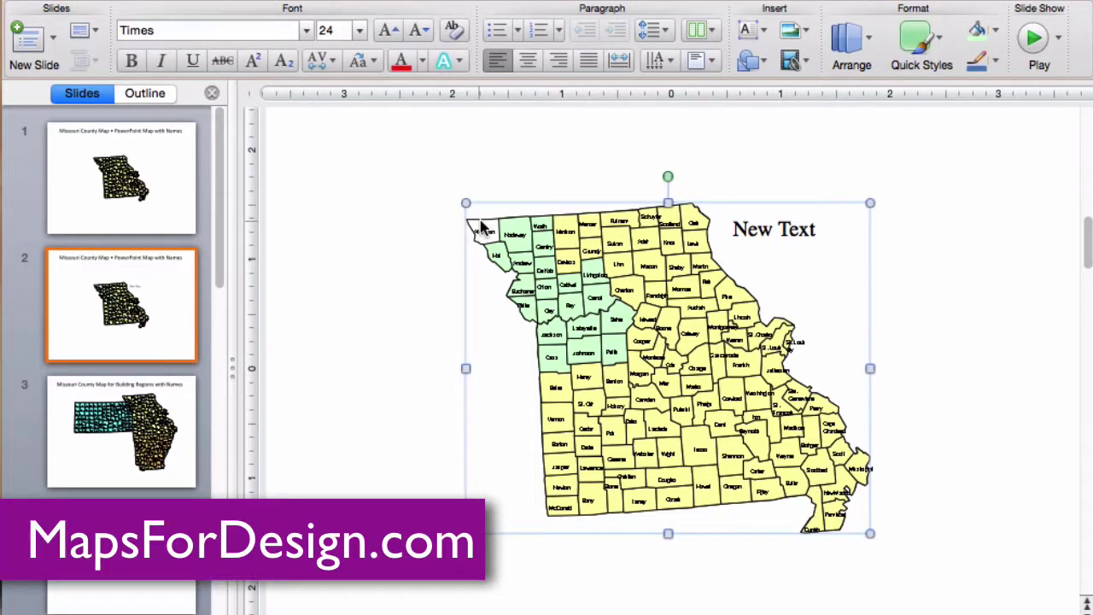
pyautogui.press('Escape')
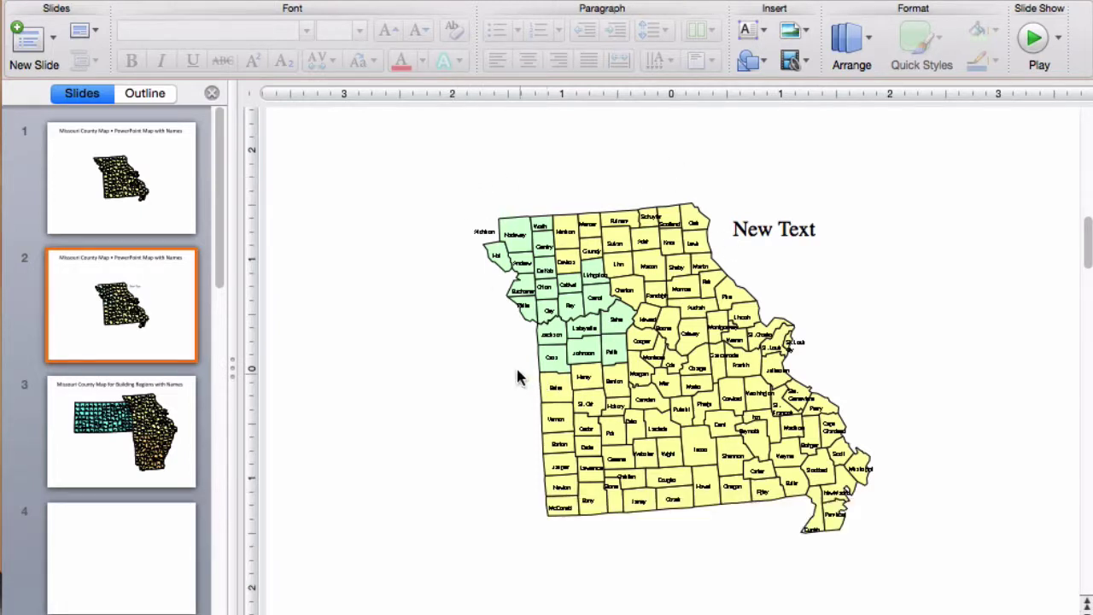
pyautogui.moveTo(506, 352); pyautogui.dragTo(706, 527)
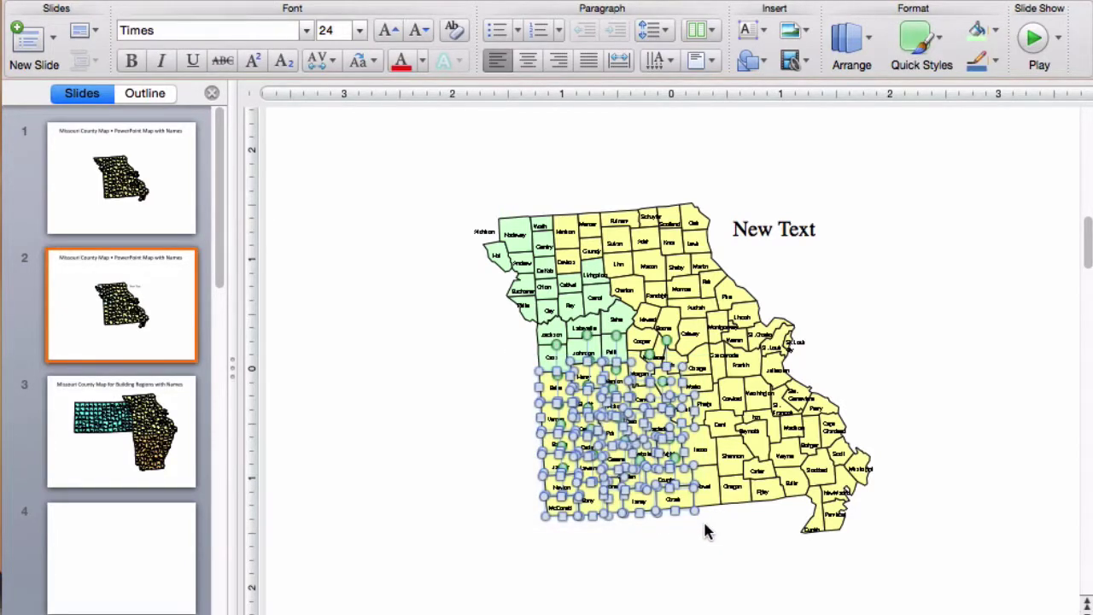
# Paste the southwestern counties onto blank slide 4 and group them.
pyautogui.click(129, 550)
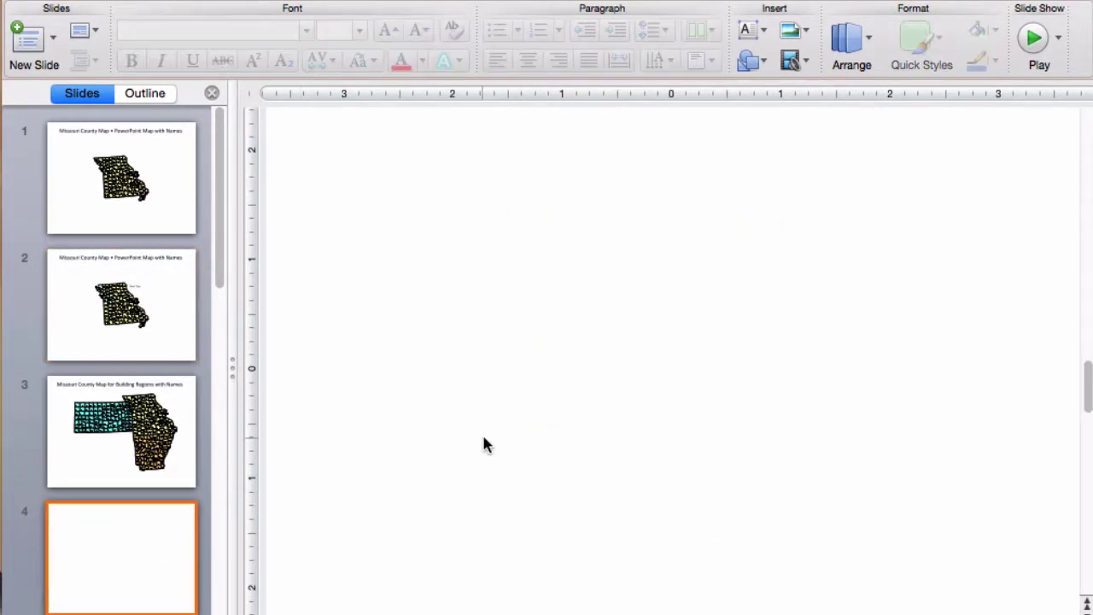
pyautogui.press('super+v')
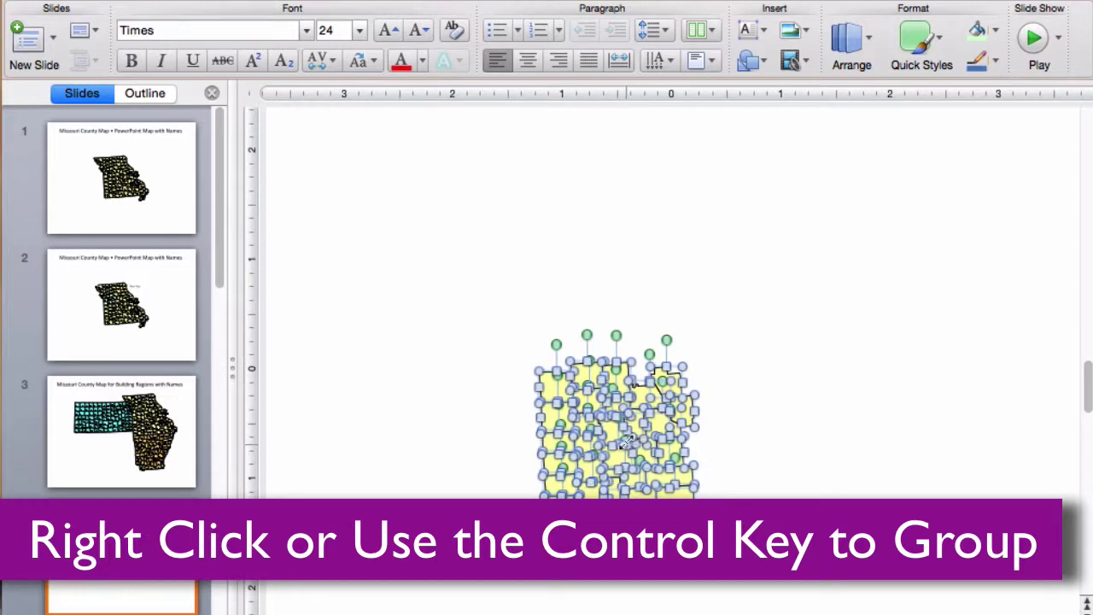
pyautogui.rightClick(638, 367)
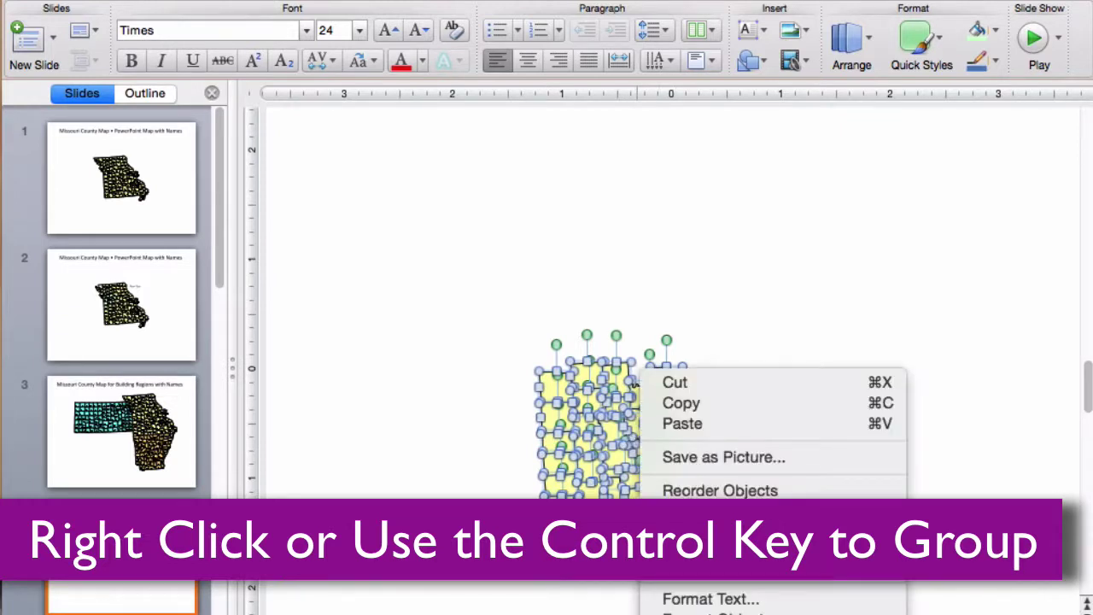
pyautogui.moveTo(701, 551)
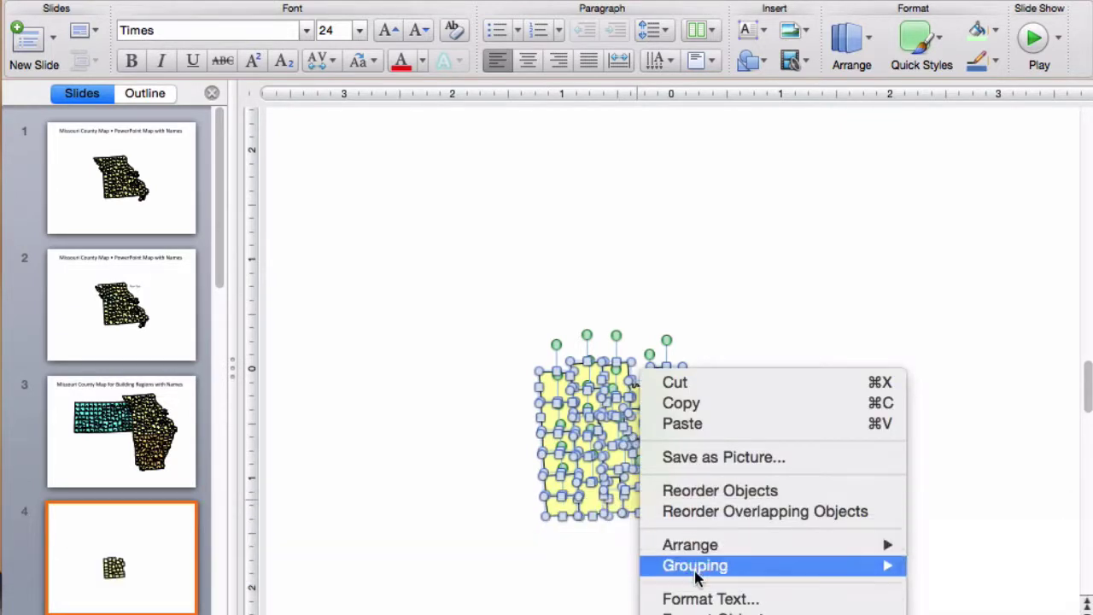
pyautogui.click(948, 551)
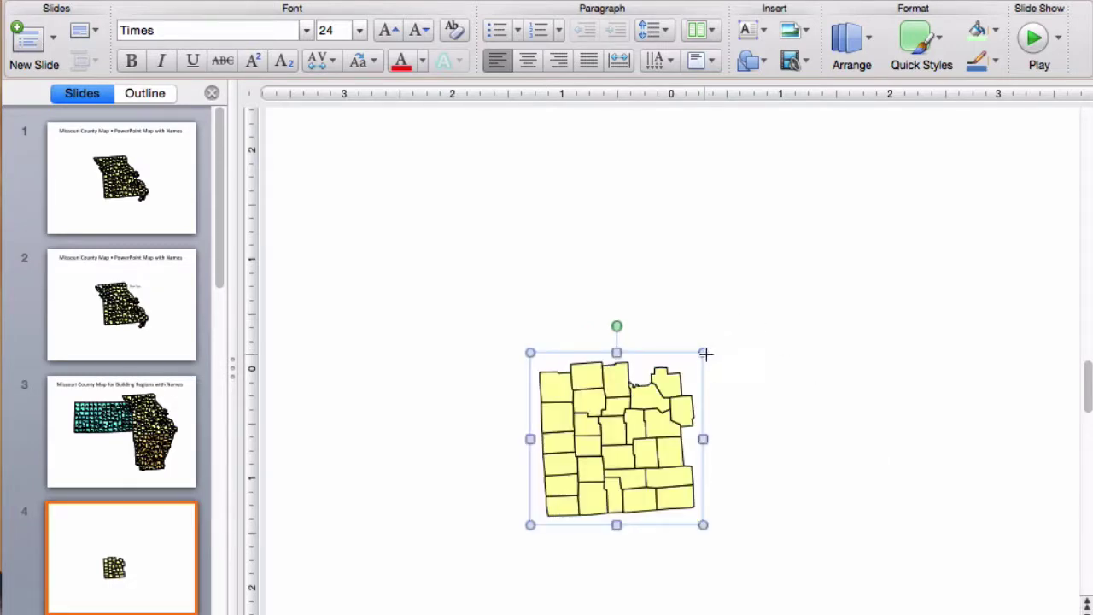
# Enlarge the county group, centre it on slide 4, then return to slide 1.
pyautogui.moveTo(705, 353); pyautogui.dragTo(890, 166)
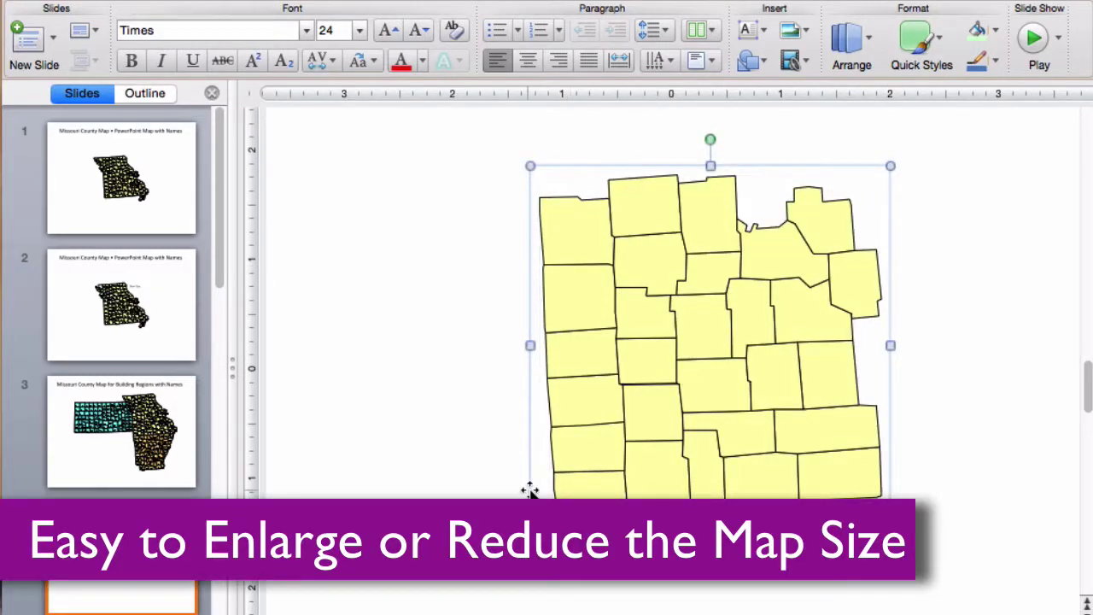
pyautogui.moveTo(529, 524); pyautogui.dragTo(636, 418)
pyautogui.moveTo(749, 287); pyautogui.dragTo(606, 332)
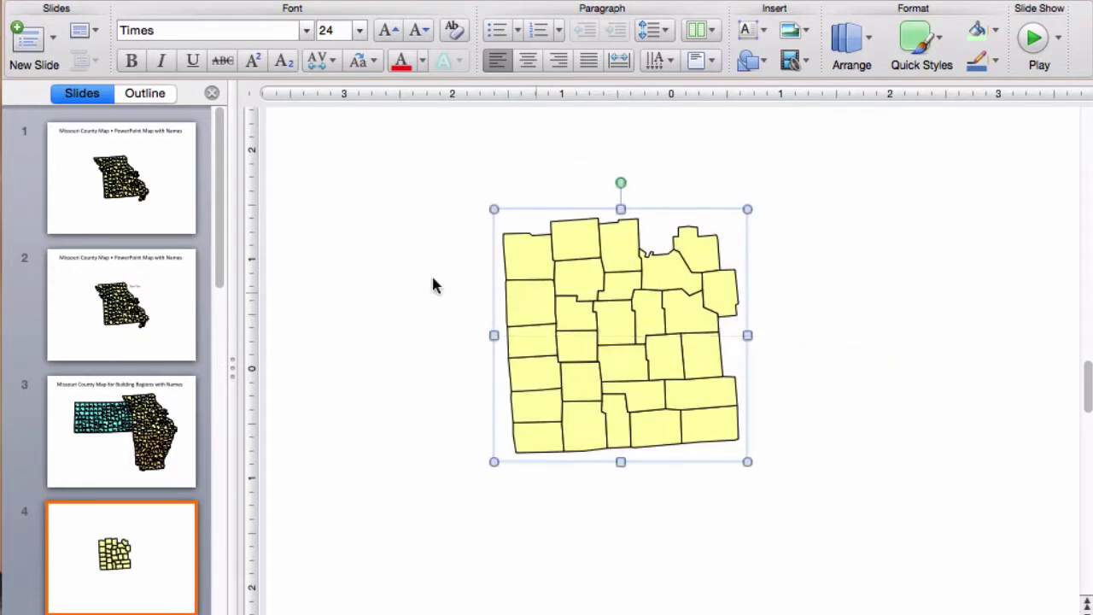
pyautogui.click(111, 216)
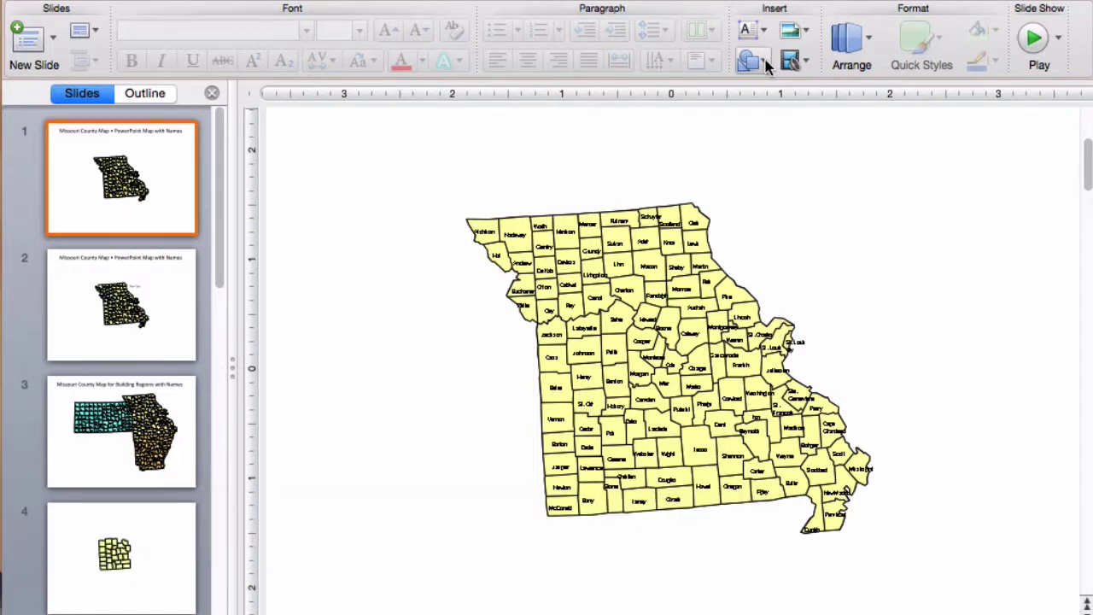
# Insert a five-point star on slide 1 and fill it red.
pyautogui.click(764, 64)
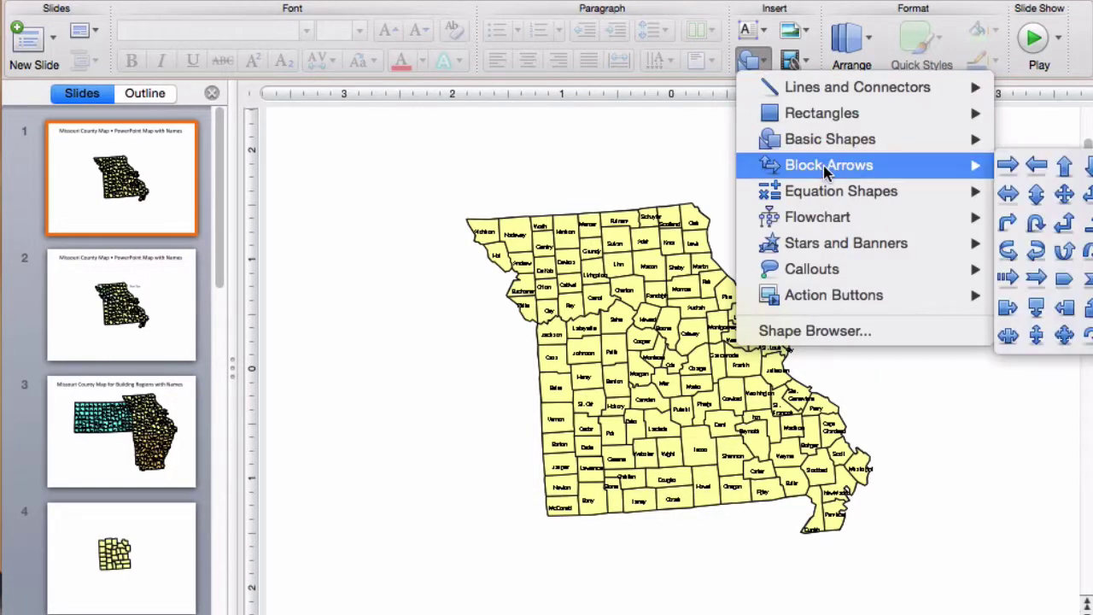
pyautogui.moveTo(799, 246)
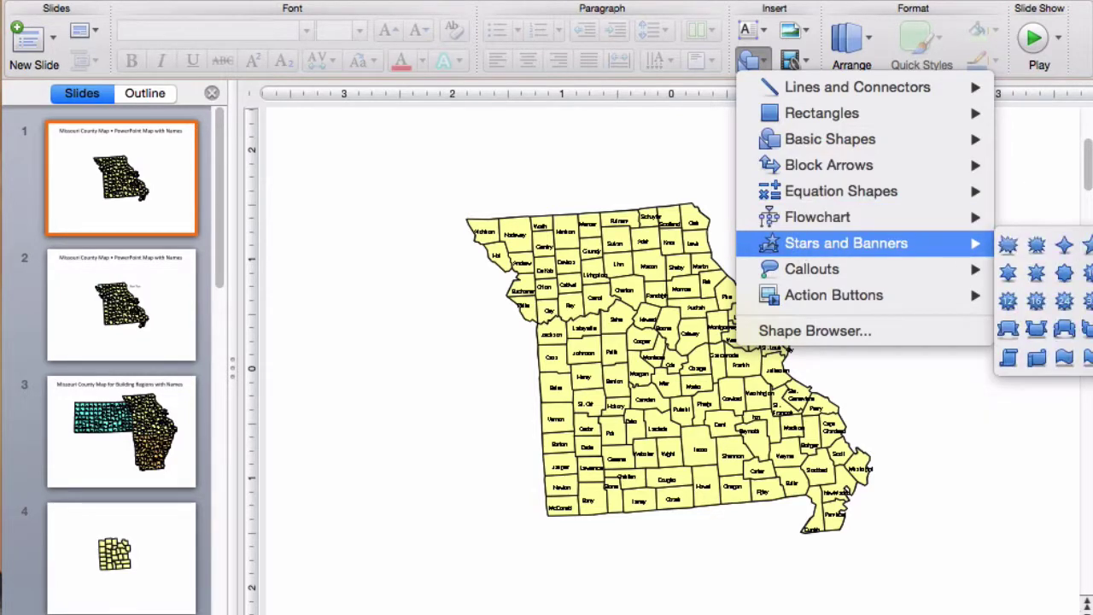
pyautogui.click(1087, 245)
pyautogui.click(744, 202)
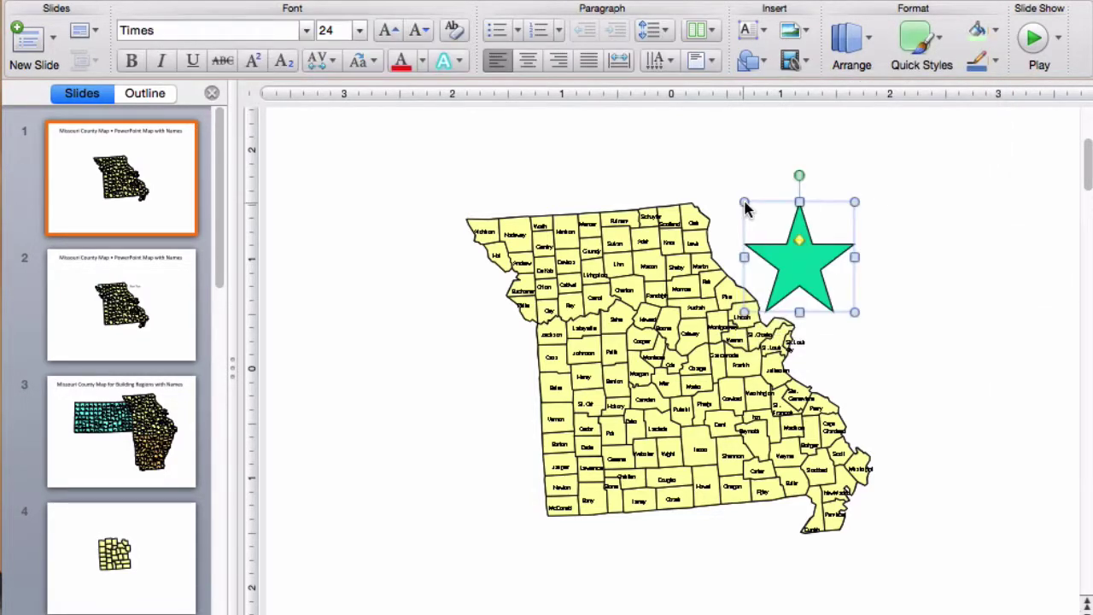
pyautogui.click(994, 32)
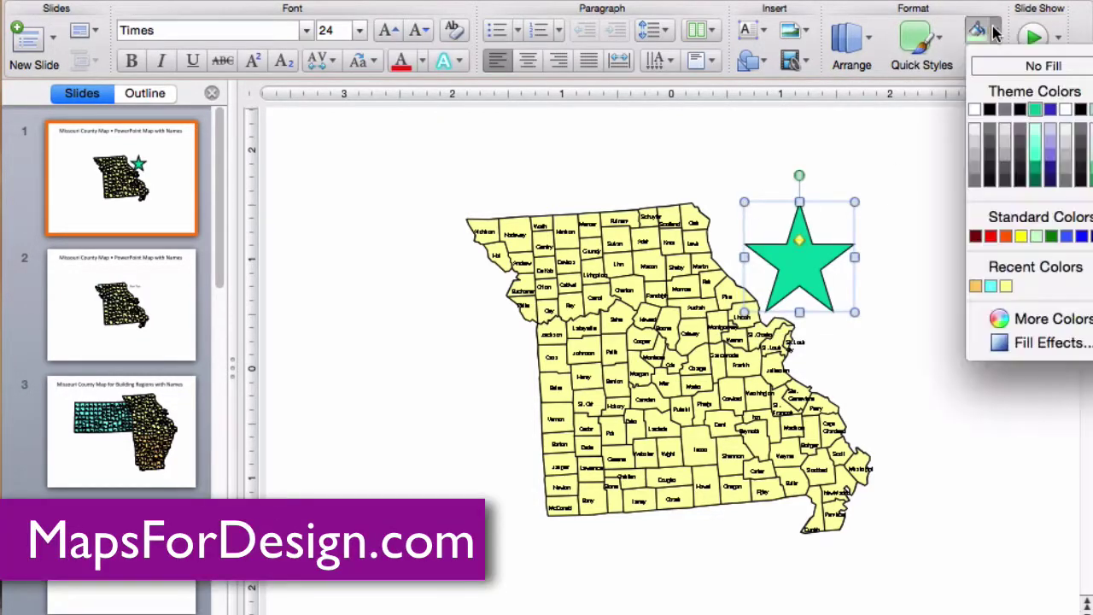
pyautogui.click(990, 236)
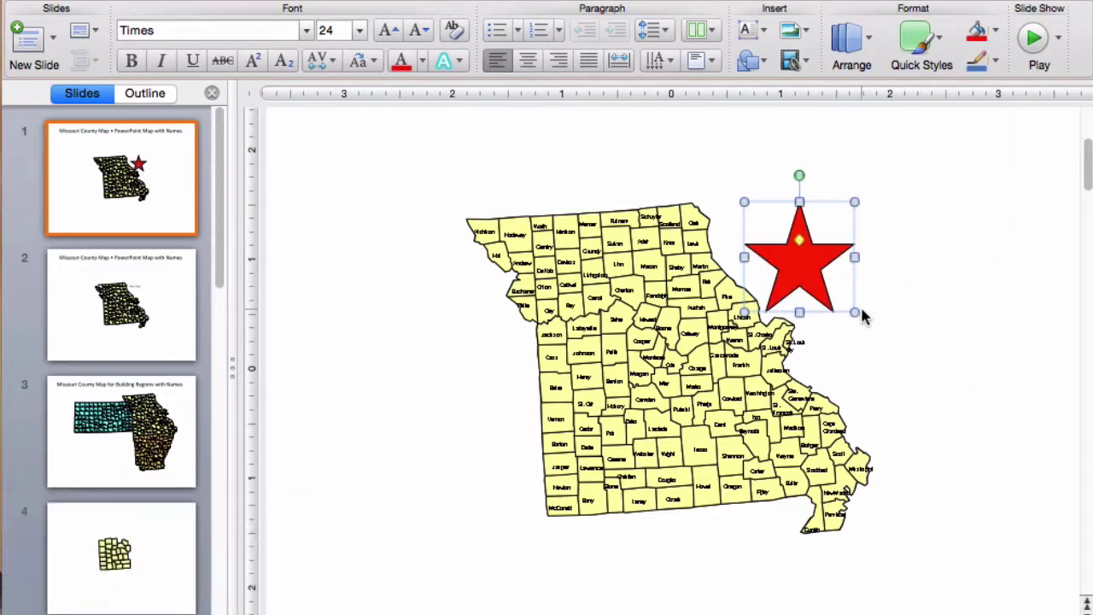
# Shrink the red star and place it at the western border beside Jackson County.
pyautogui.moveTo(853, 312); pyautogui.dragTo(780, 249)
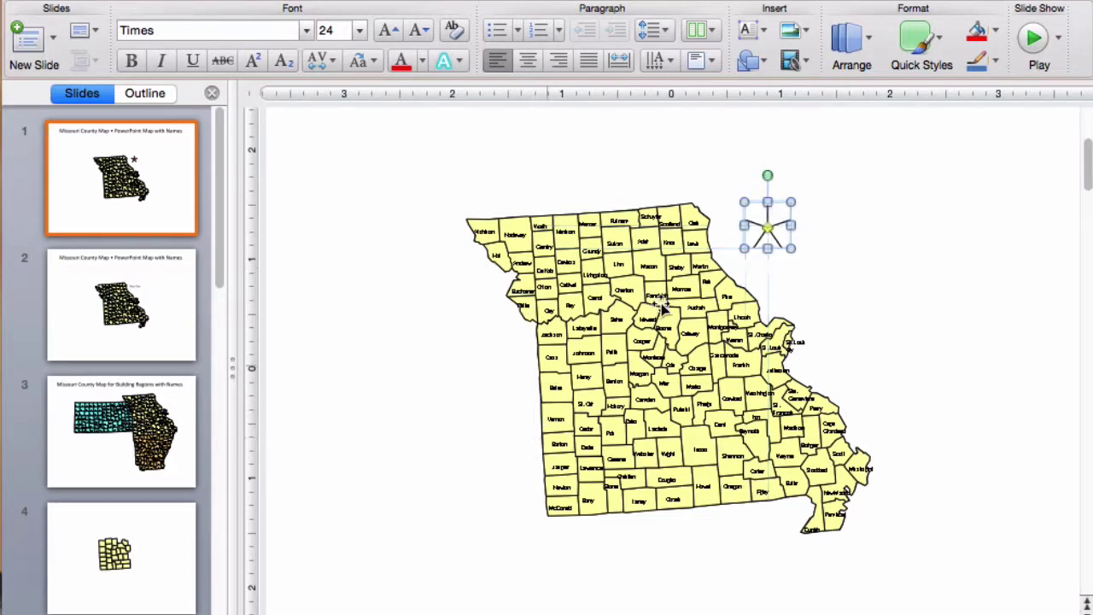
pyautogui.moveTo(775, 244); pyautogui.dragTo(536, 327)
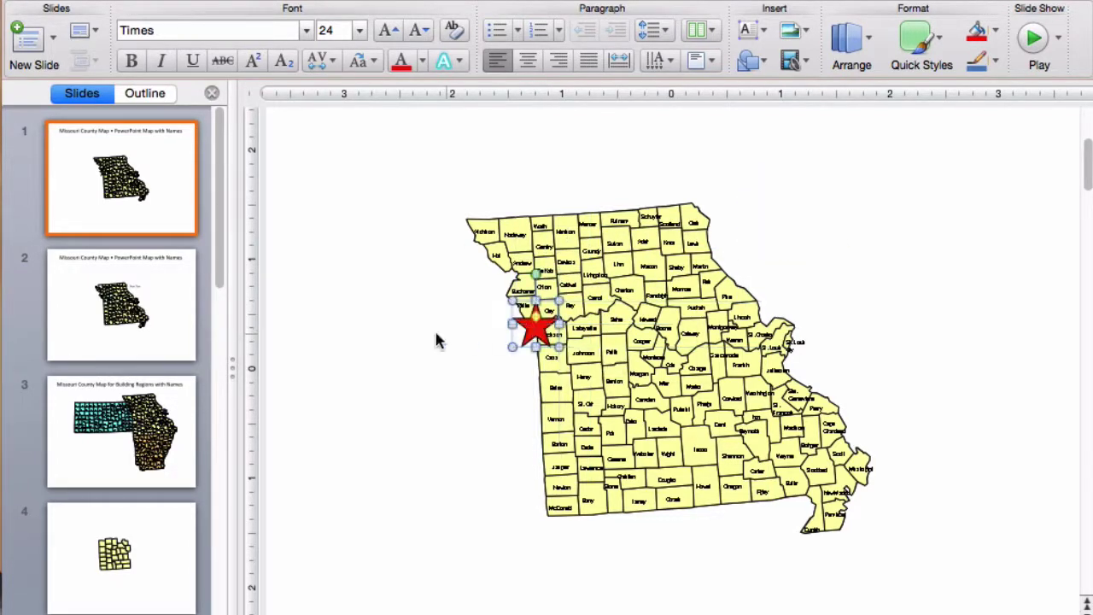
pyautogui.click(418, 338)
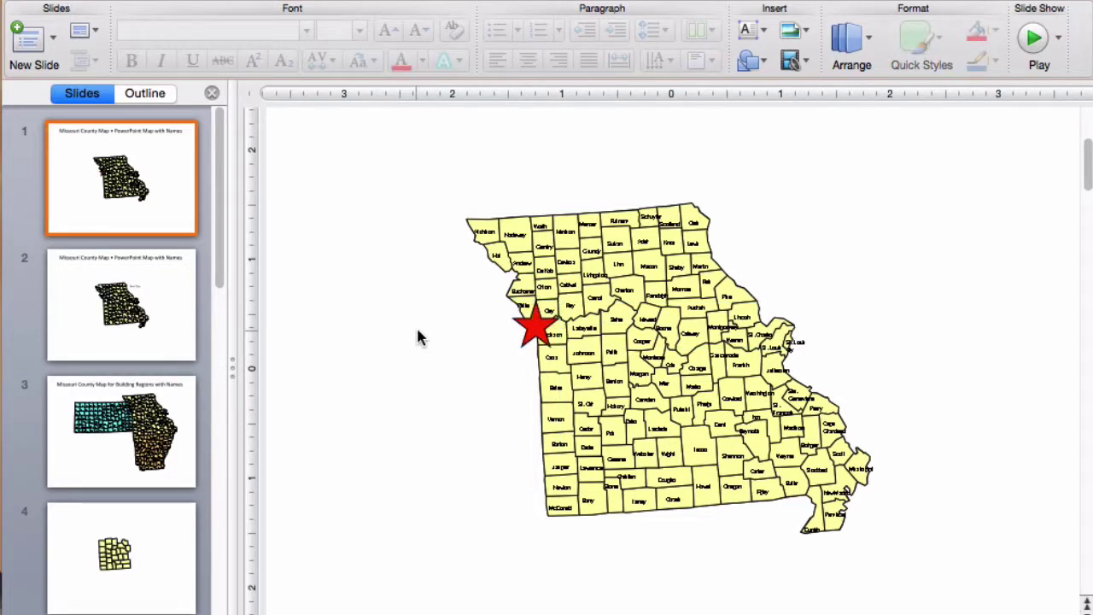